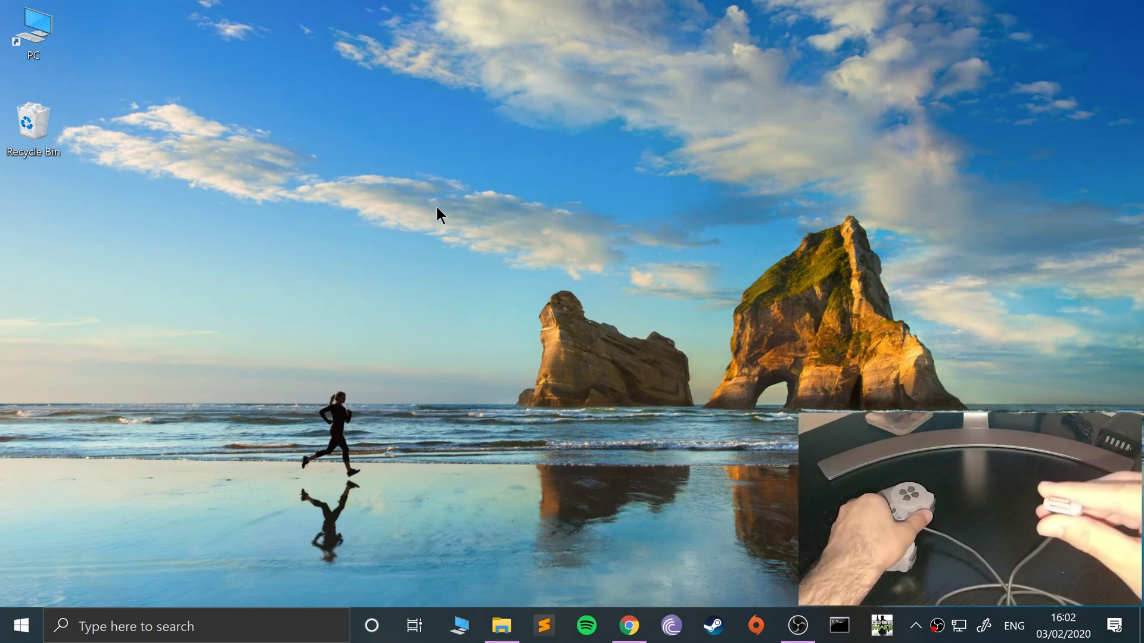
# Step: Search 'game' to reach USB game controllers and open the listed controller's Properties test page
pyautogui.press('super')
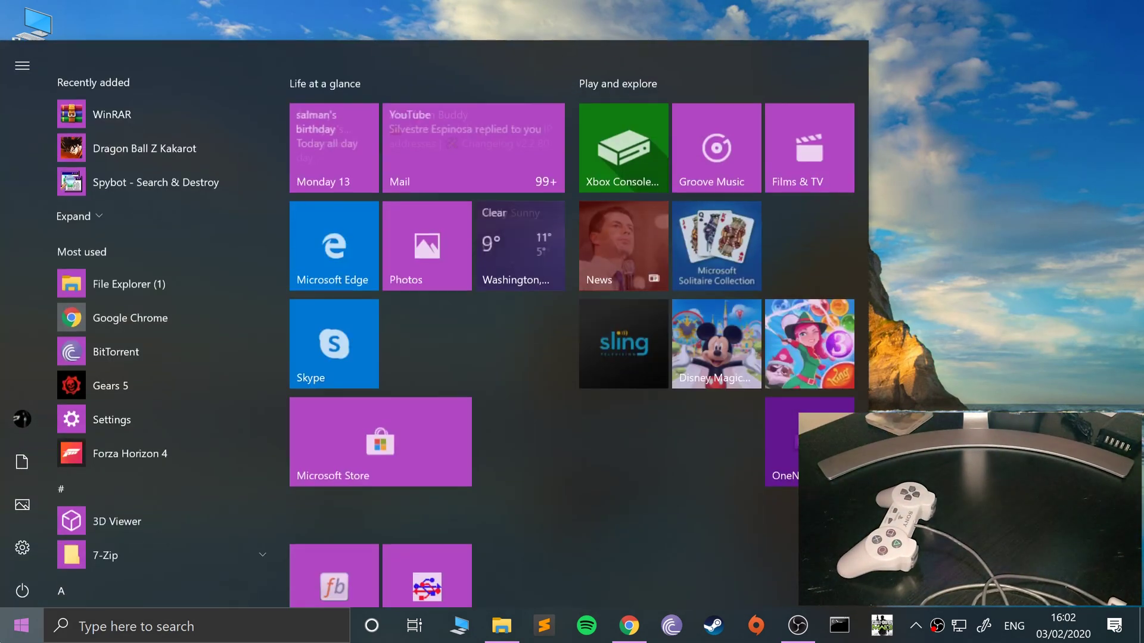
pyautogui.write('game')
pyautogui.press('Return')
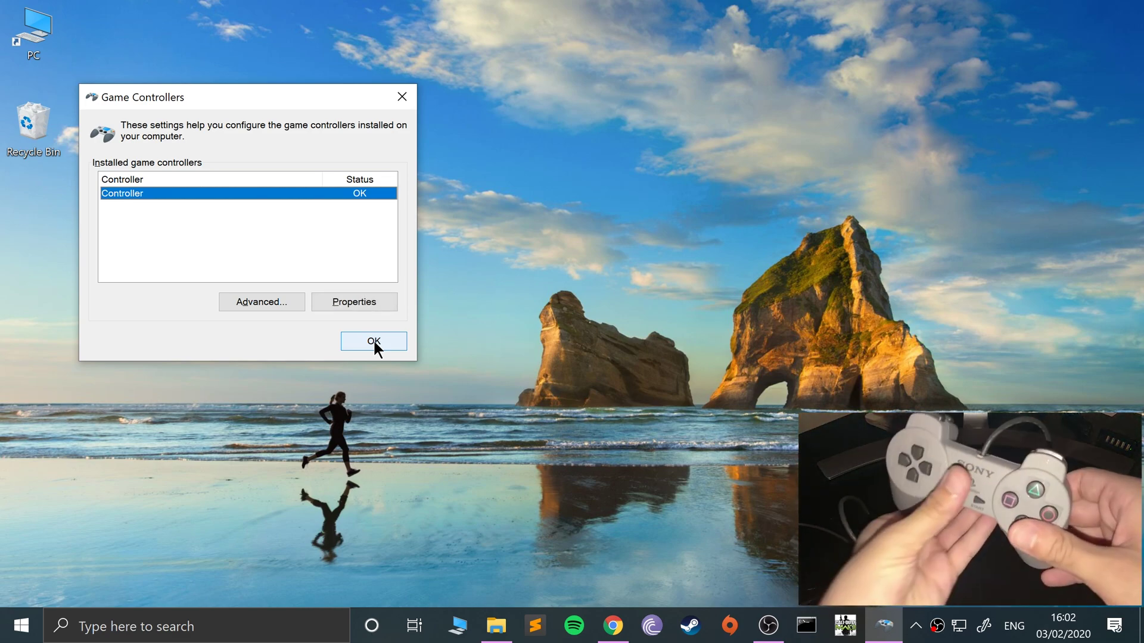
pyautogui.click(362, 303)
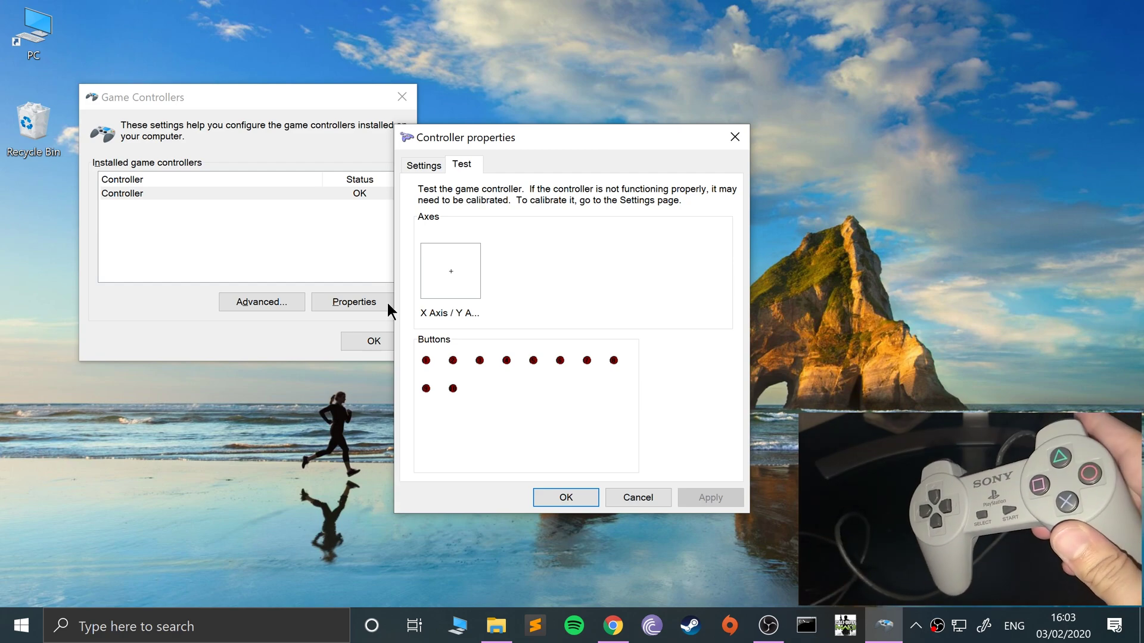
# Step: Close the controller windows, launch rpcs3.exe from its folder and decline the update
pyautogui.click(723, 135)
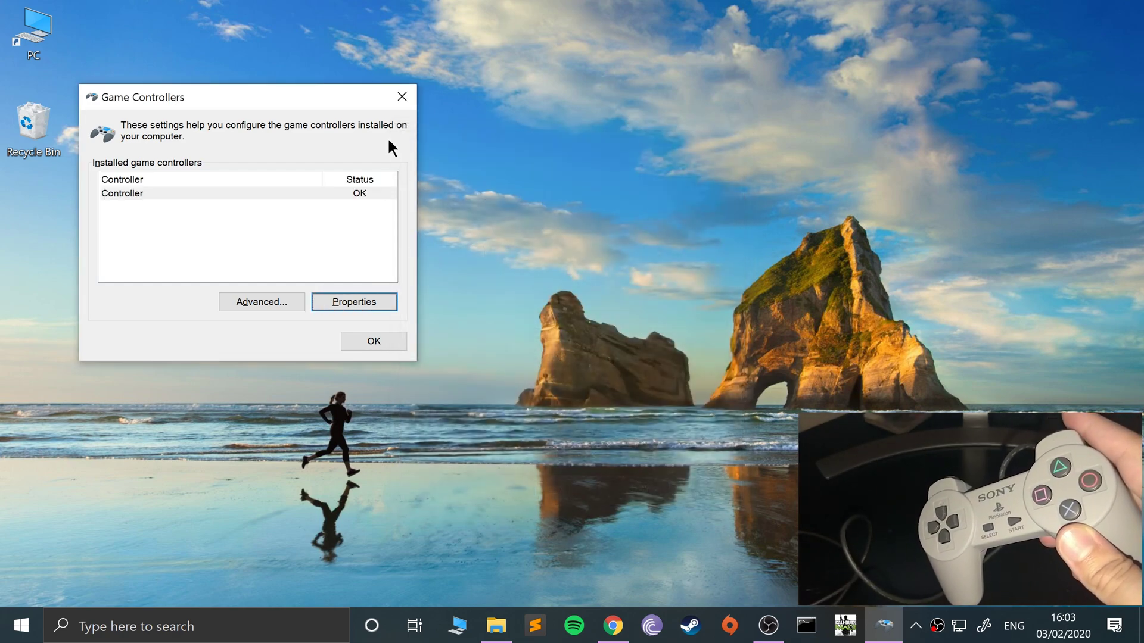
pyautogui.click(401, 96)
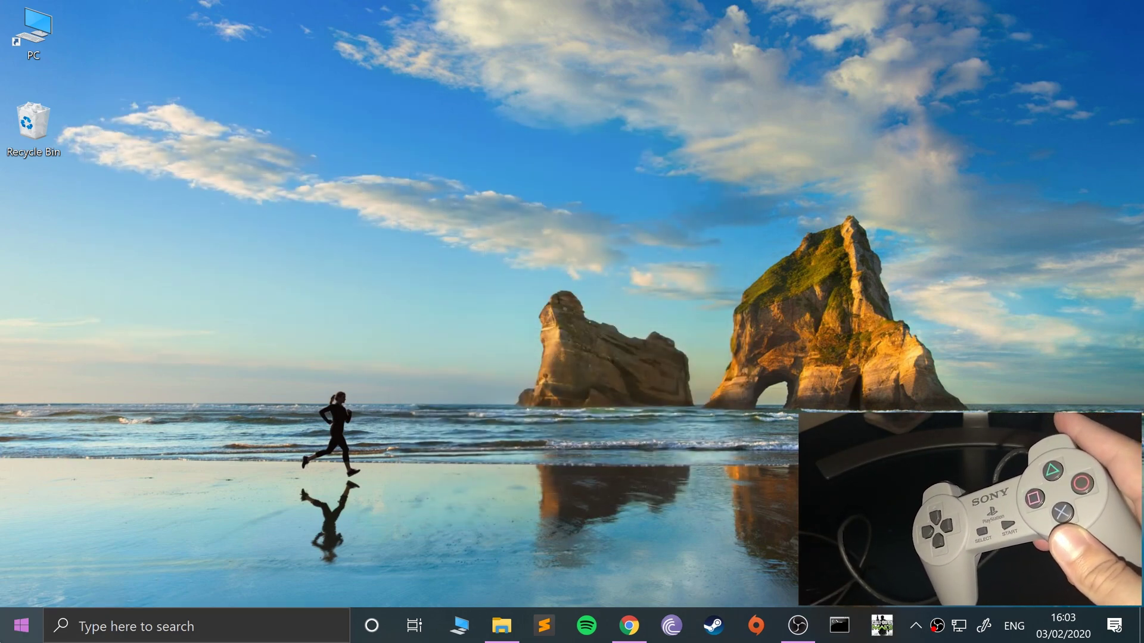
pyautogui.click(502, 626)
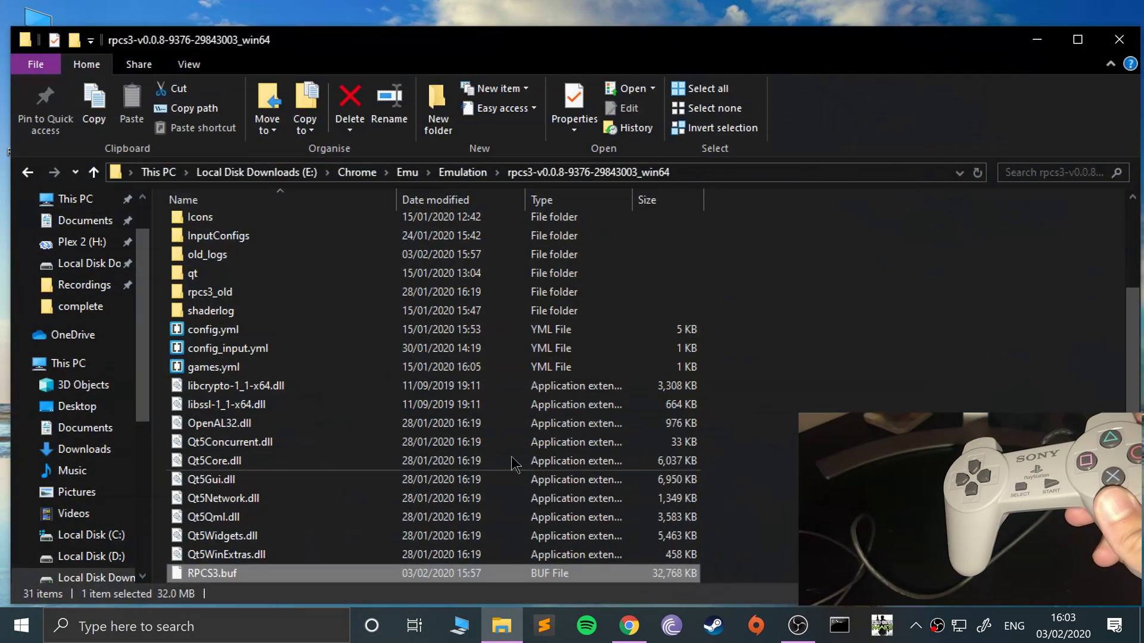
pyautogui.scroll(-2, 260, 483)
pyautogui.doubleClick(223, 518)
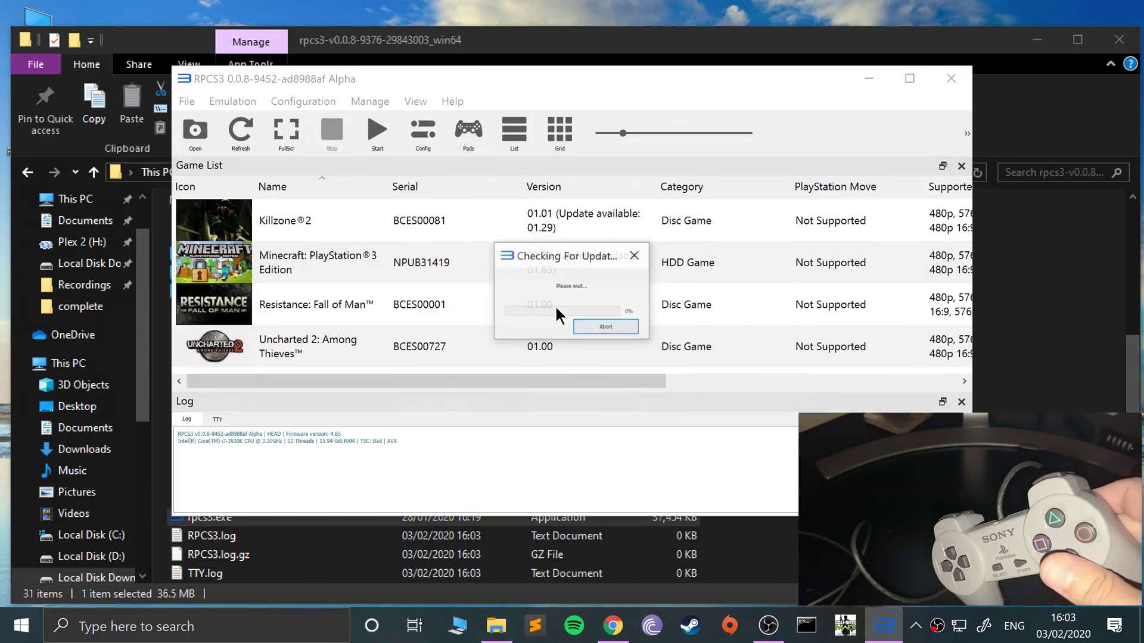
pyautogui.click(704, 362)
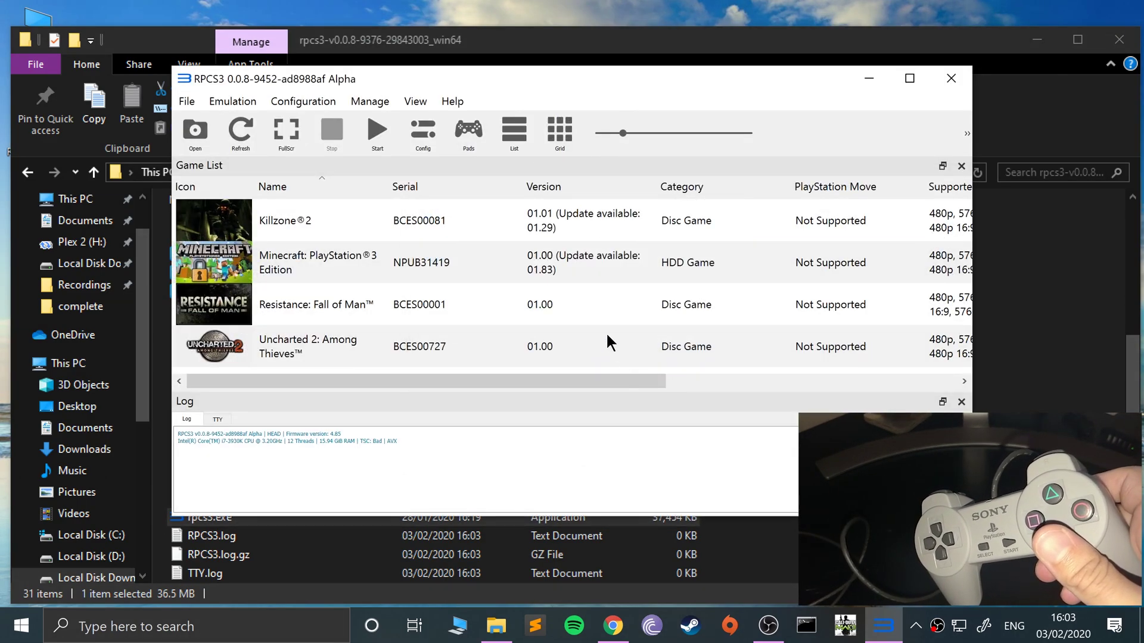
# Step: In Pads settings, set the Player 1 input handler to MMJoystick
pyautogui.click(463, 154)
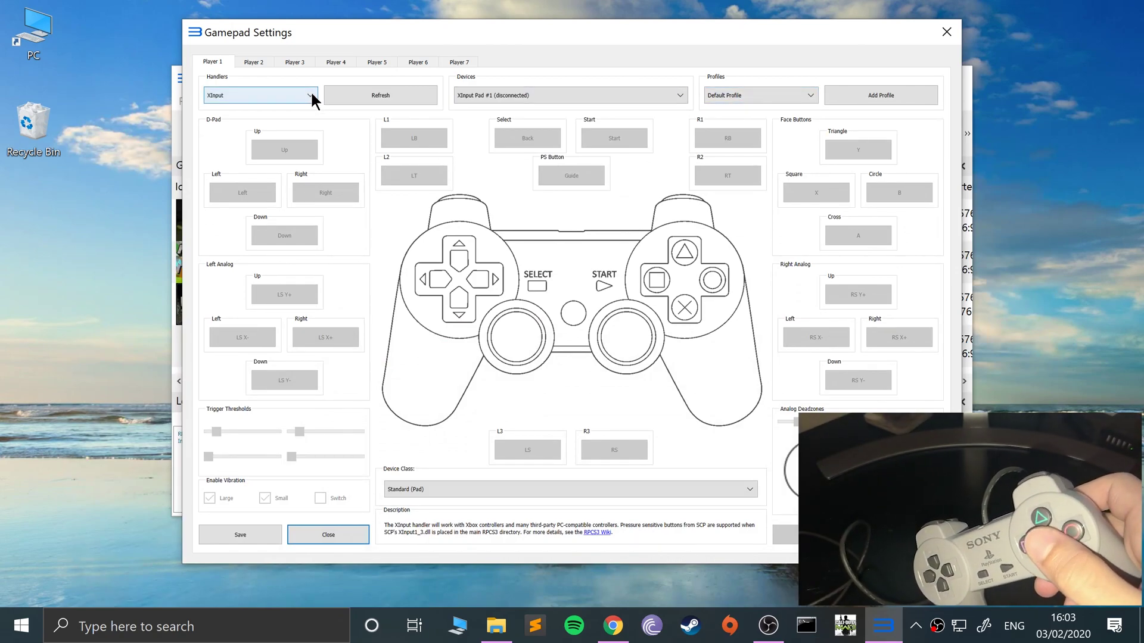
pyautogui.click(282, 89)
pyautogui.click(238, 141)
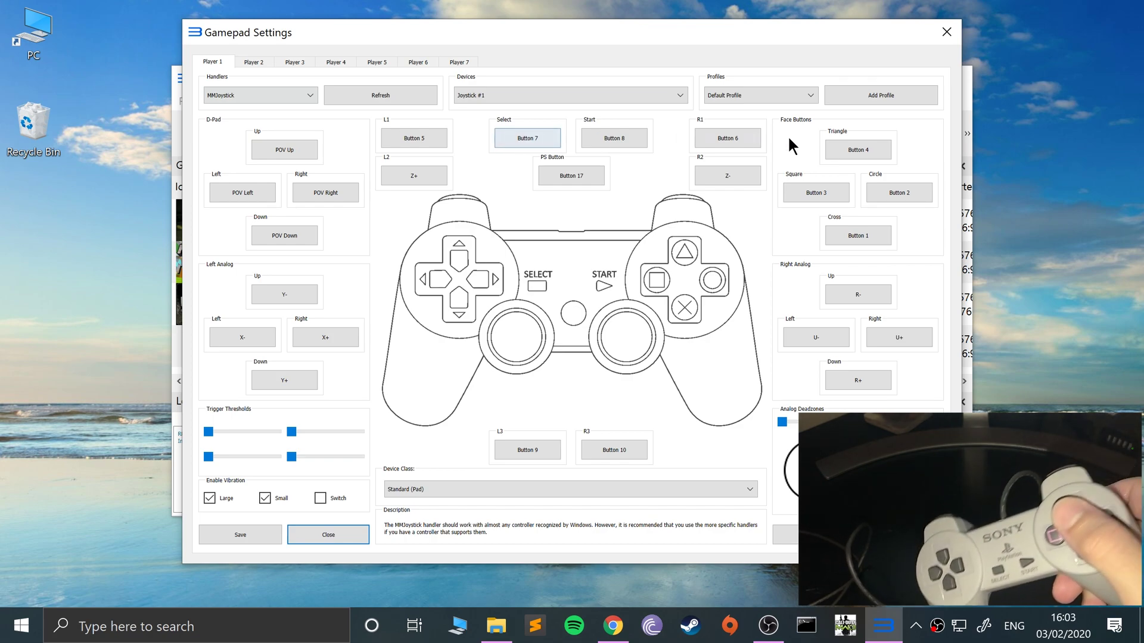
# Step: Remap Triangle, Square, Cross, R2 (Button 6), Start (10), Select (9) and L1 (7) to the controller
pyautogui.click(851, 149)
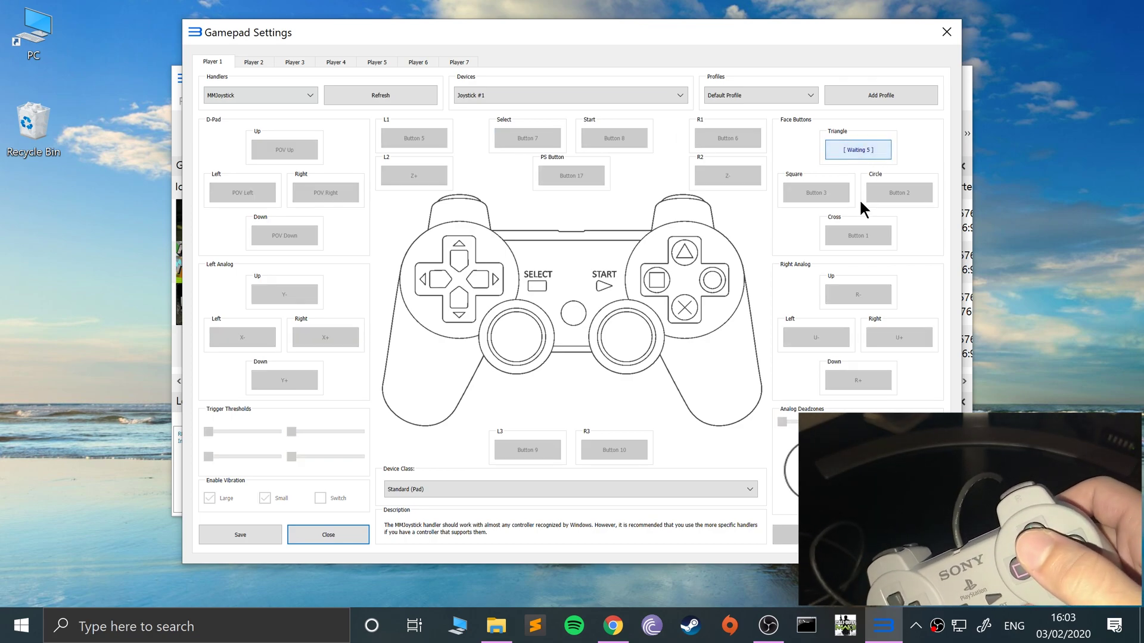
pyautogui.click(823, 192)
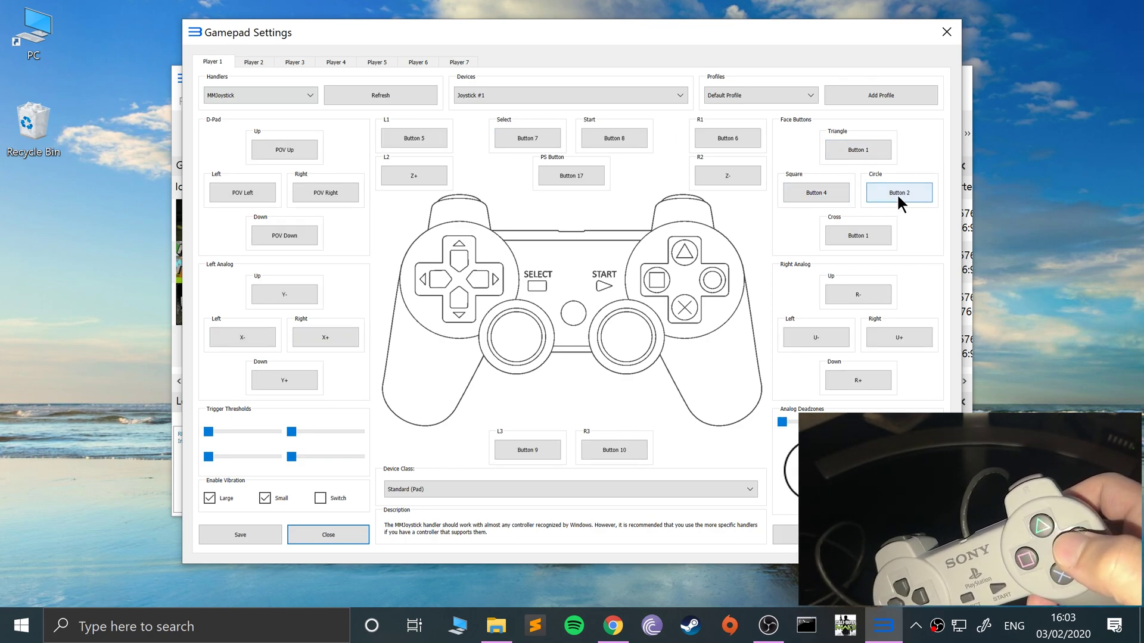
pyautogui.click(865, 239)
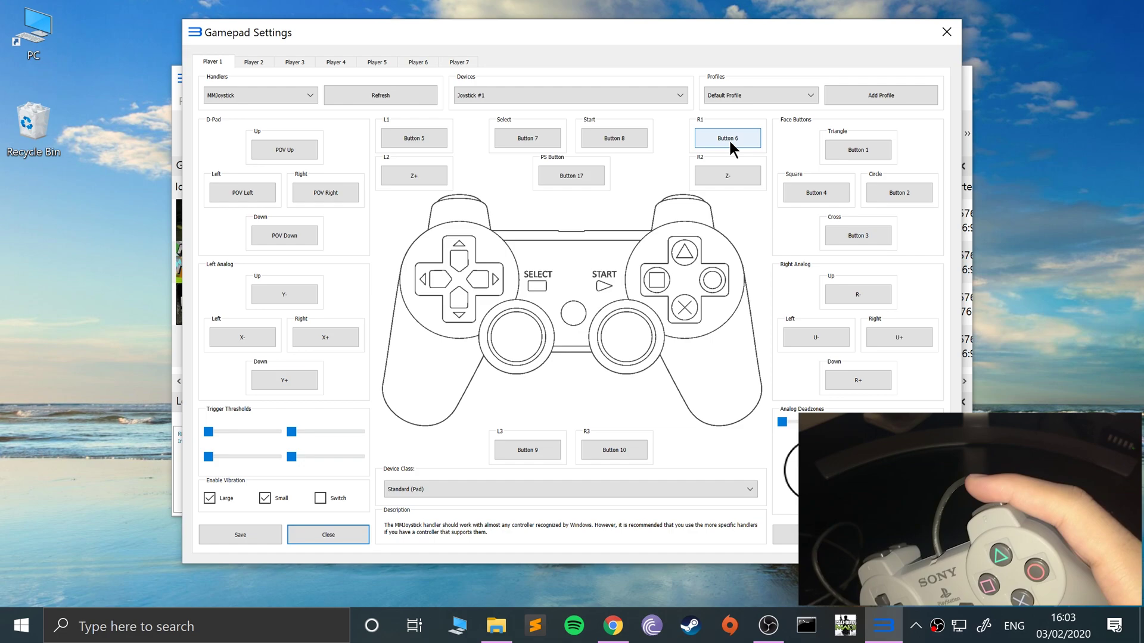
pyautogui.click(725, 175)
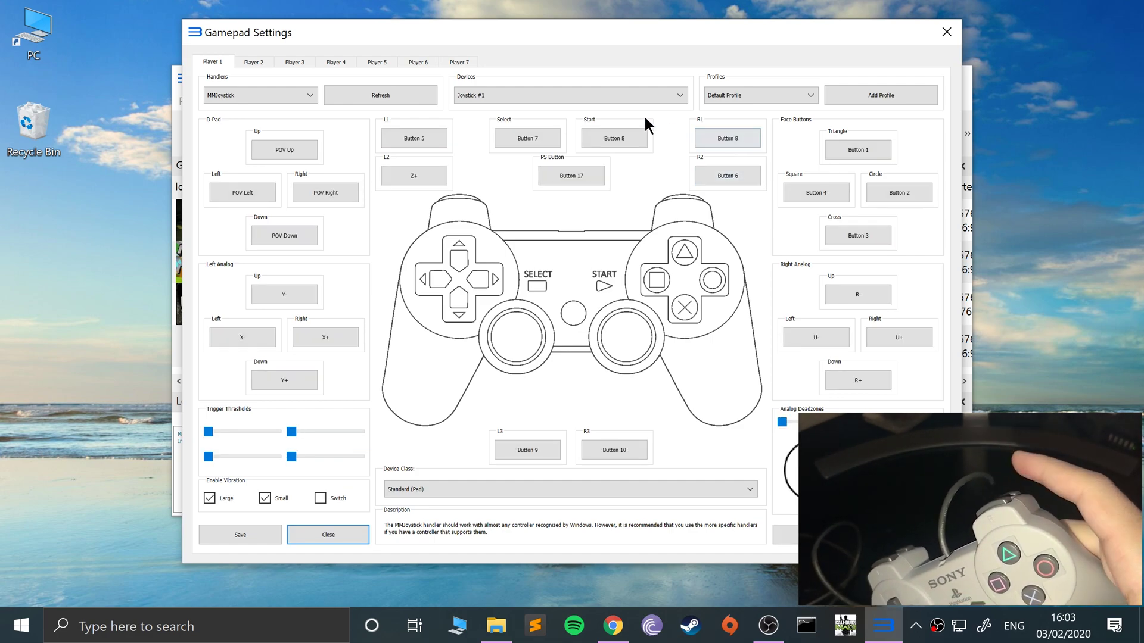
pyautogui.click(631, 138)
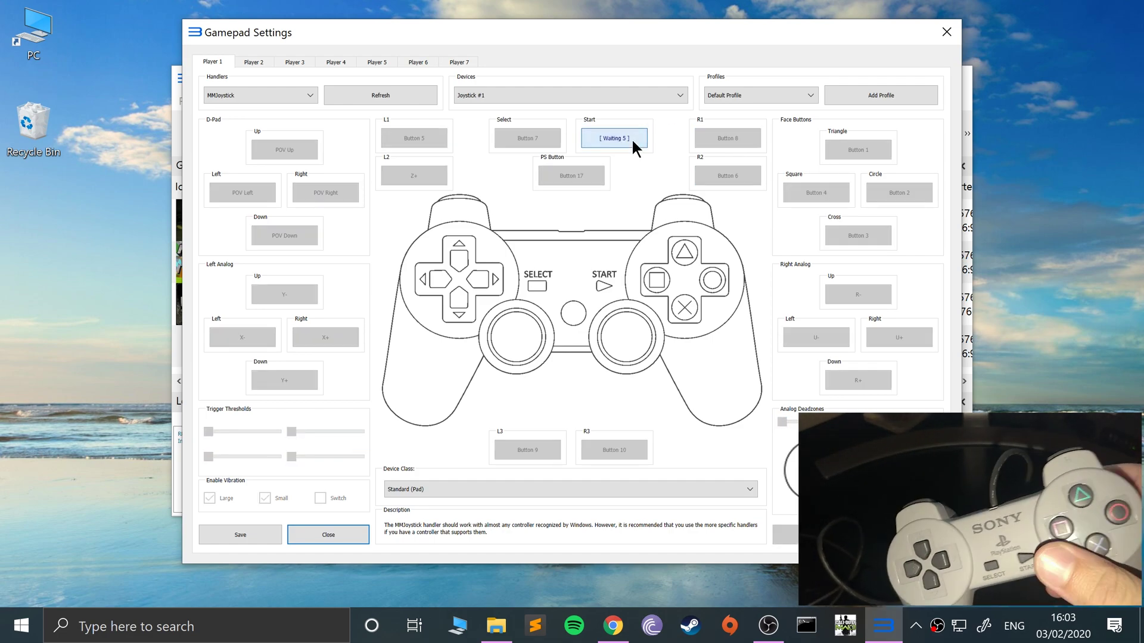
pyautogui.click(514, 137)
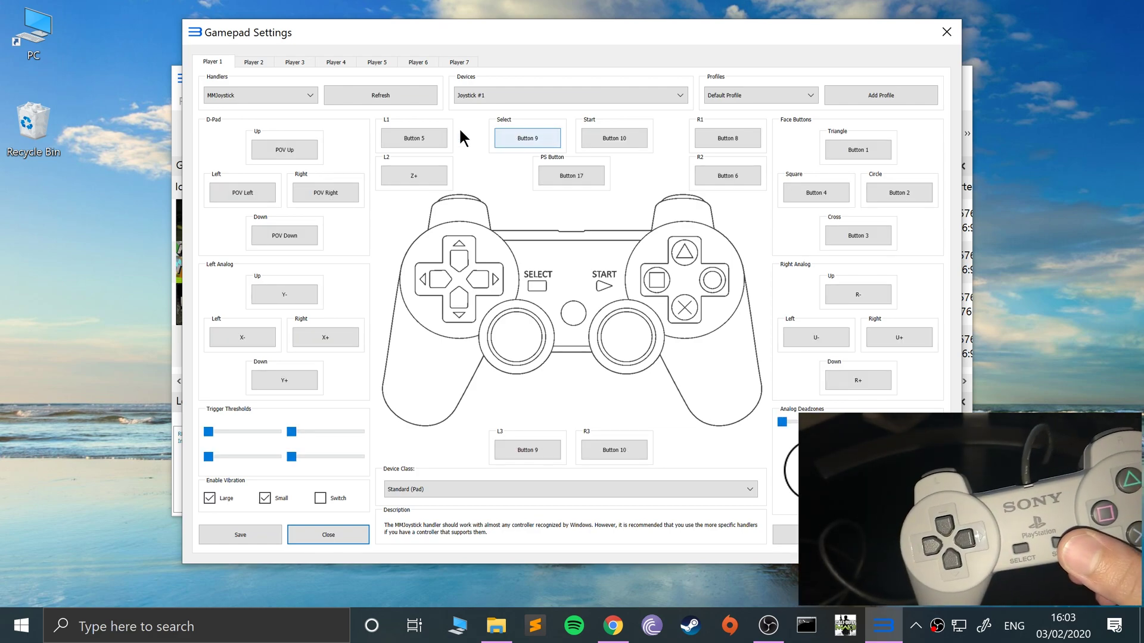
pyautogui.click(394, 138)
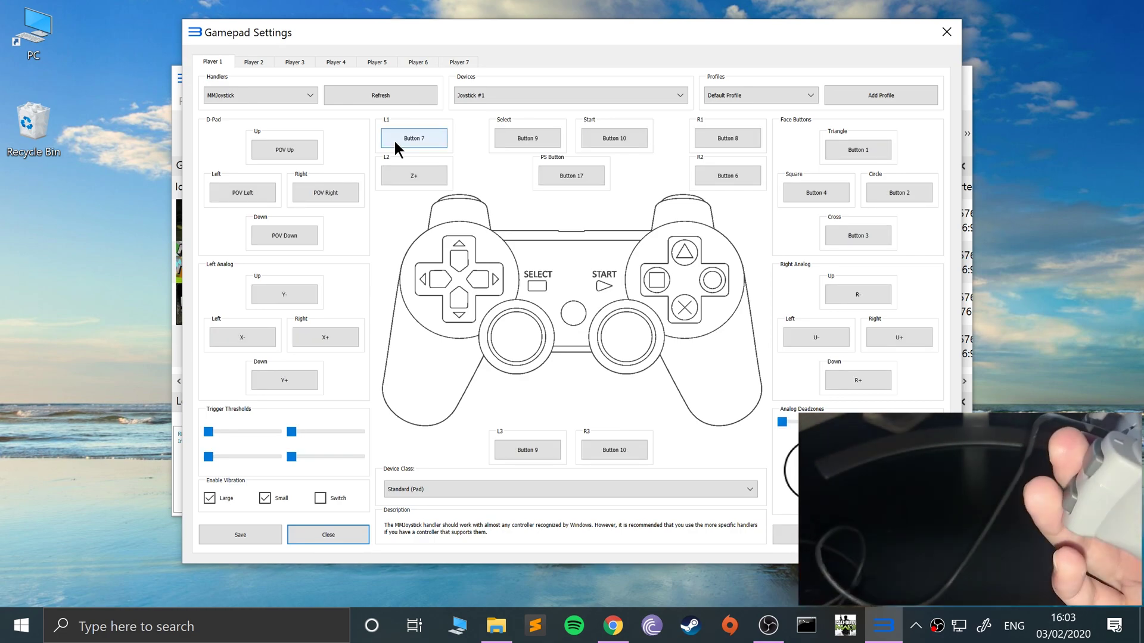
# Step: Map L2 to Button 5, and D-Pad Up/Down/Left/Right to the Y-, Y+, X-, X+ axes
pyautogui.click(425, 174)
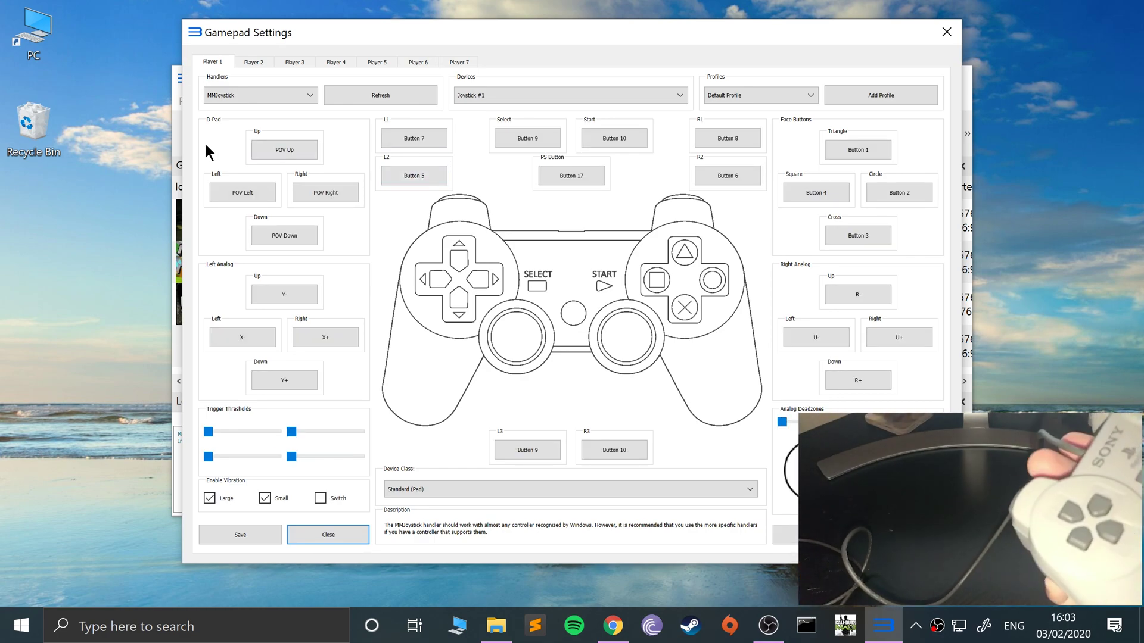
pyautogui.click(295, 149)
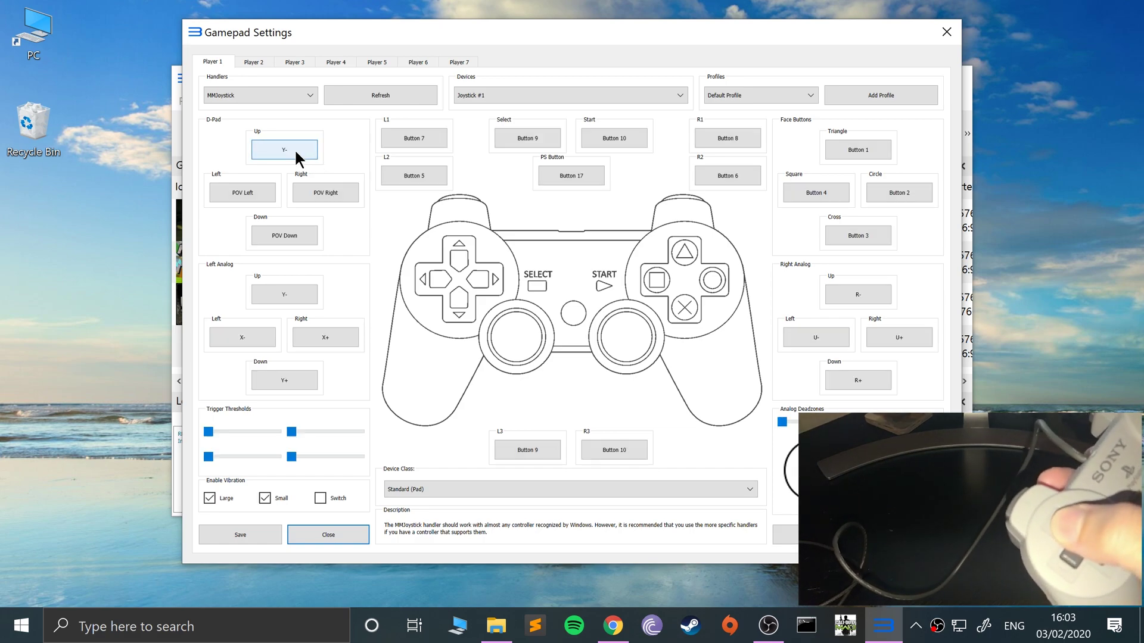
pyautogui.click(273, 233)
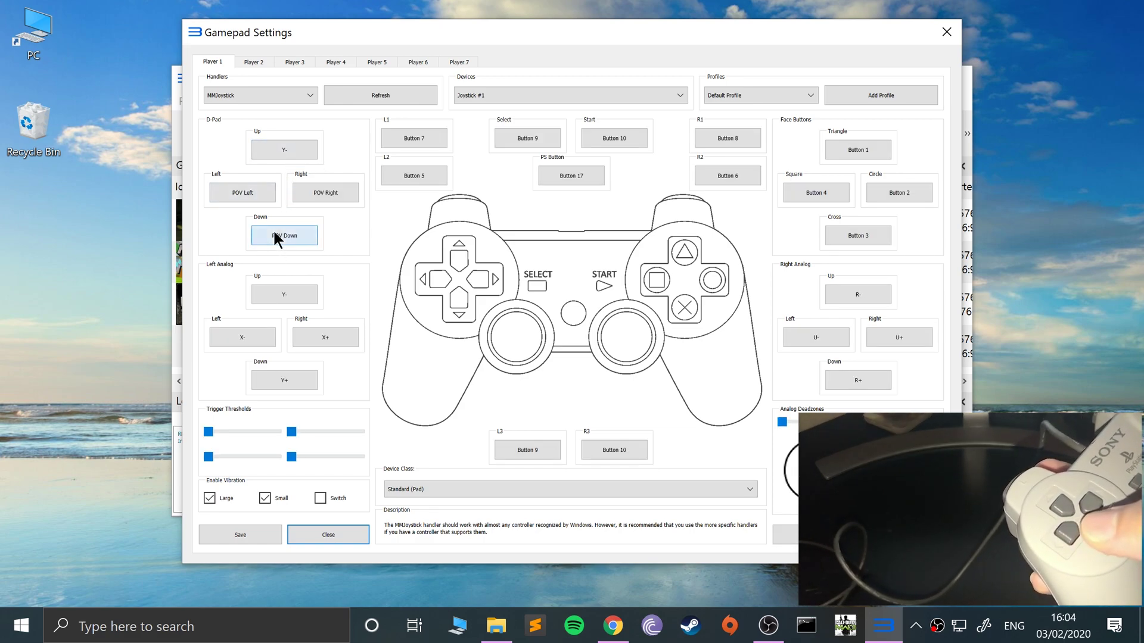
pyautogui.click(231, 188)
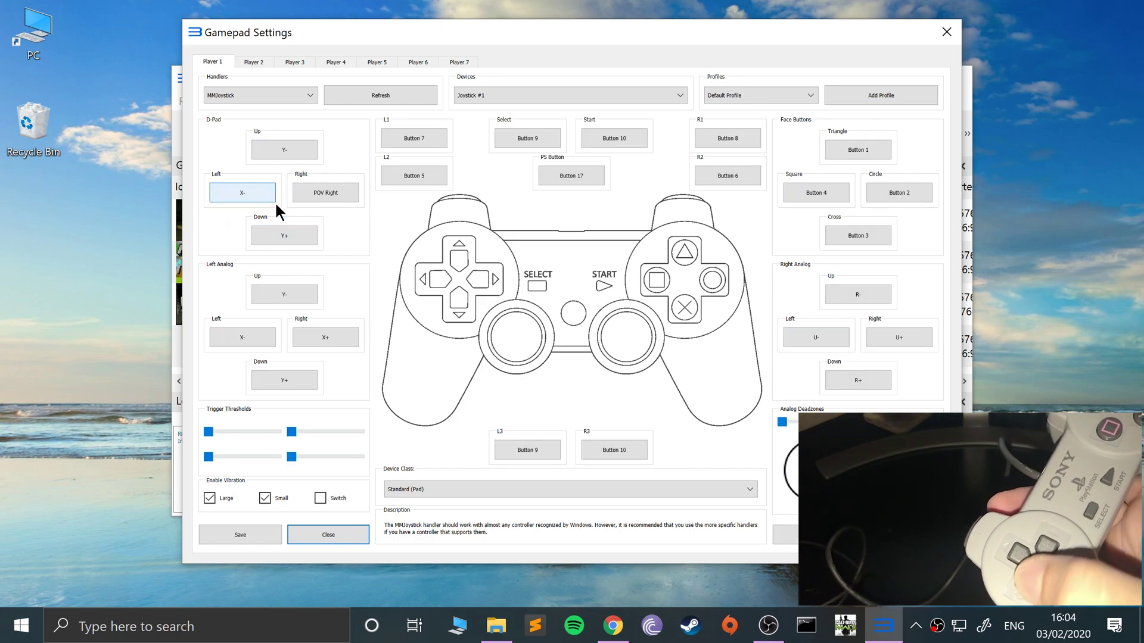
pyautogui.click(341, 193)
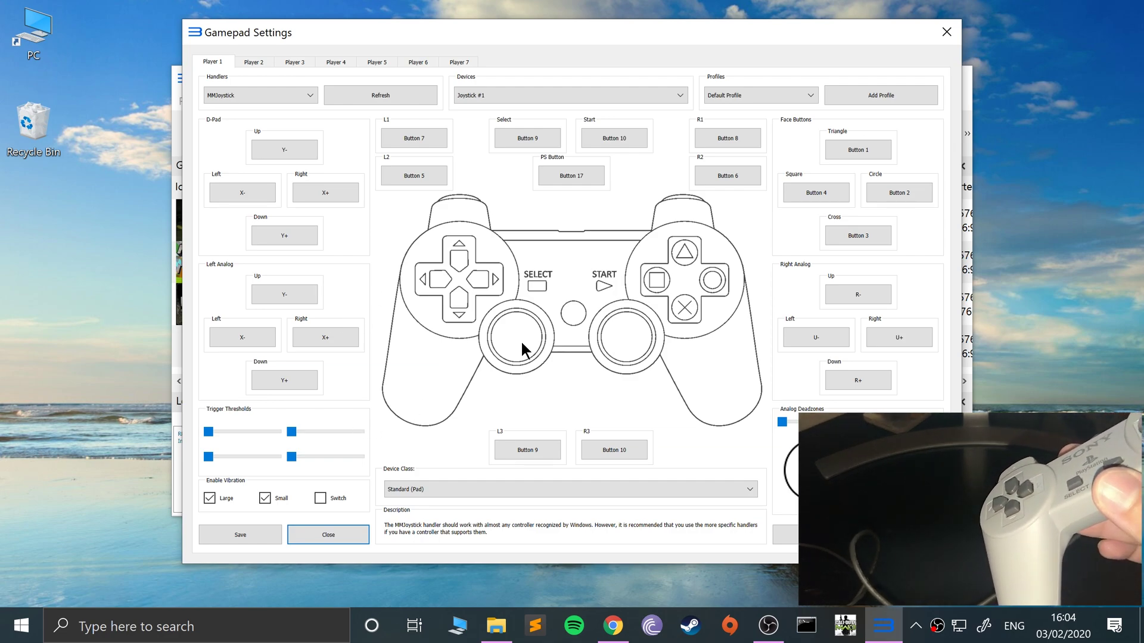
pyautogui.click(307, 296)
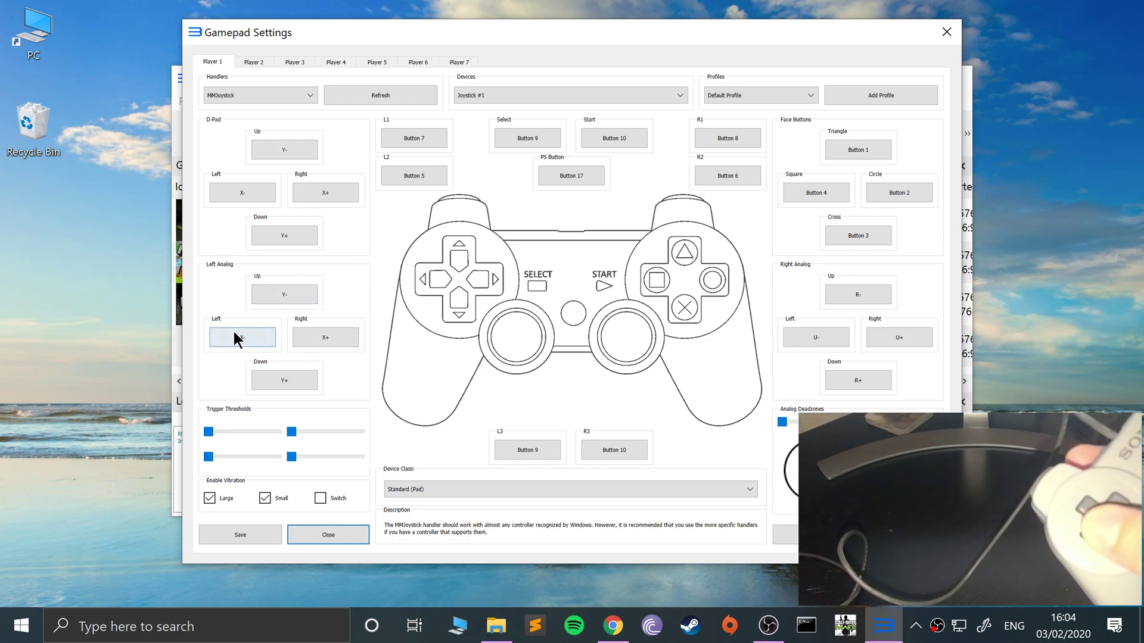
pyautogui.click(269, 375)
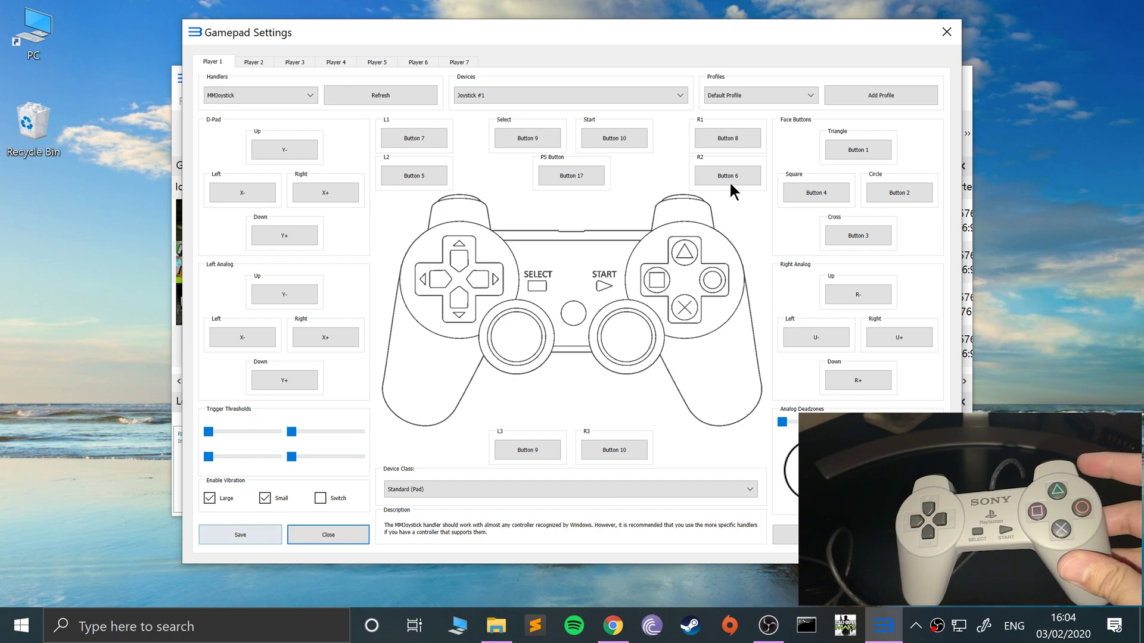
pyautogui.click(887, 91)
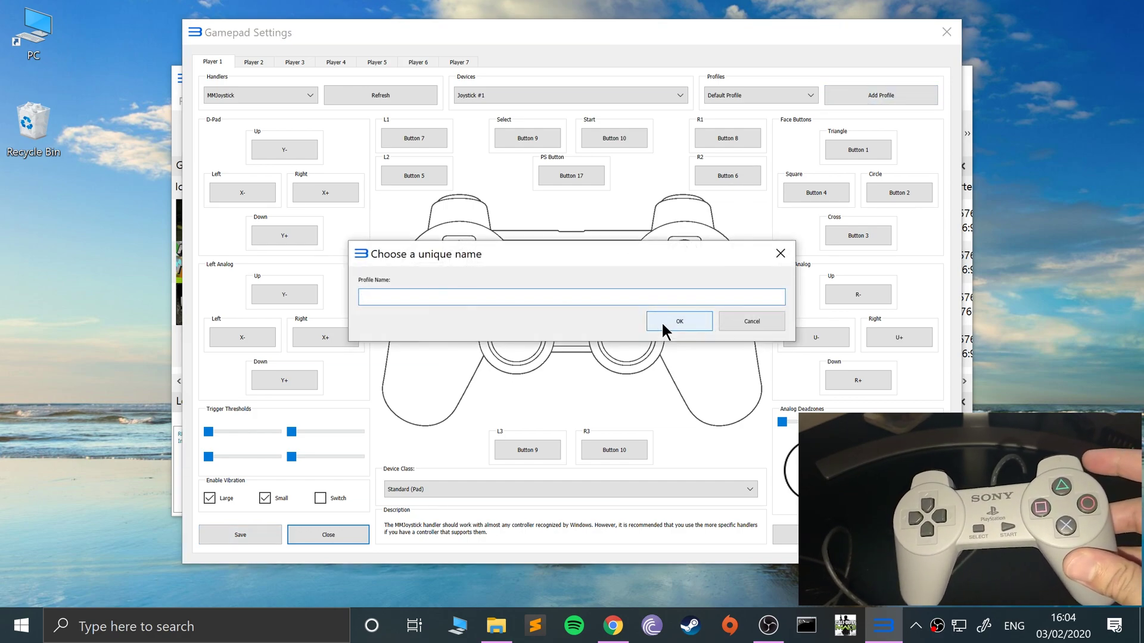
pyautogui.click(751, 324)
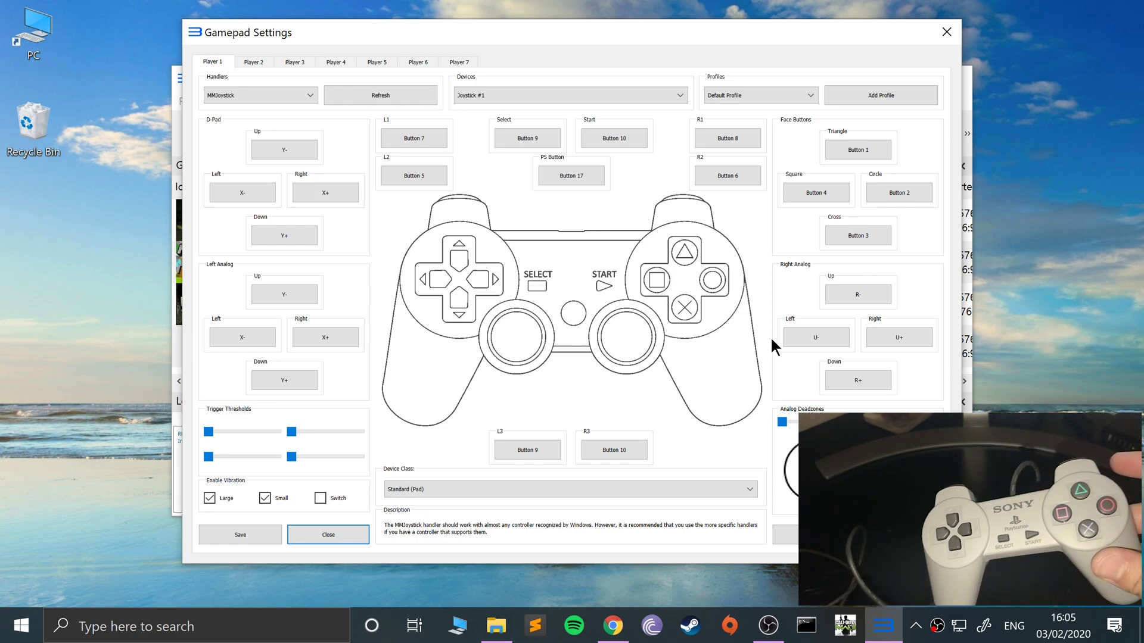
# Step: Save the Player 1 gamepad mappings and close Gamepad Settings
pyautogui.click(260, 534)
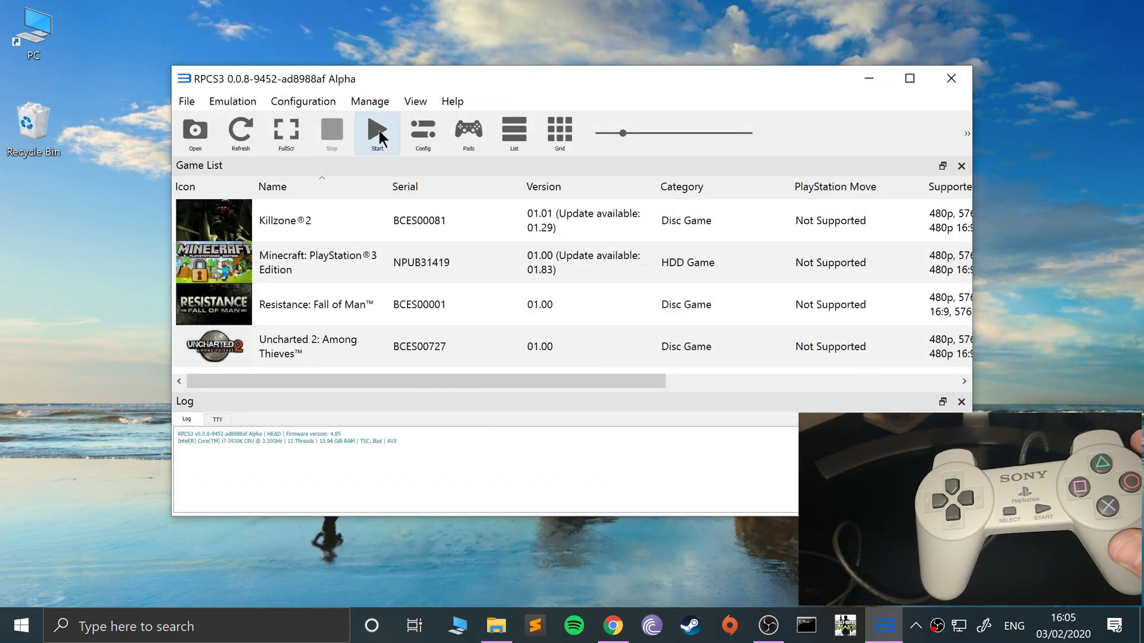